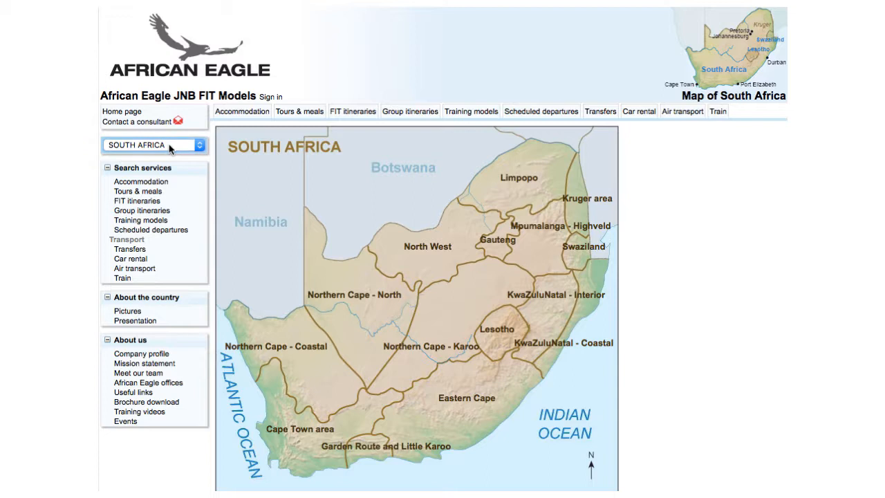
# - Select South Africa as the country and open its accommodation search
pyautogui.click(171, 147)
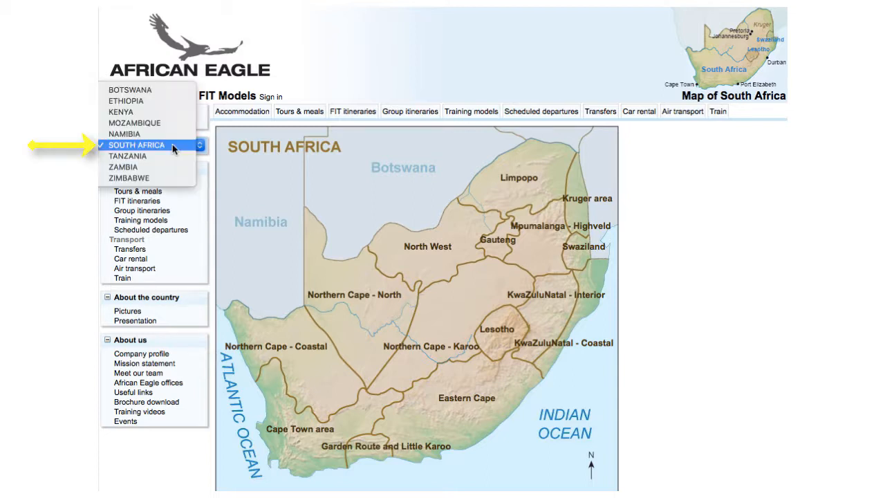
pyautogui.click(174, 144)
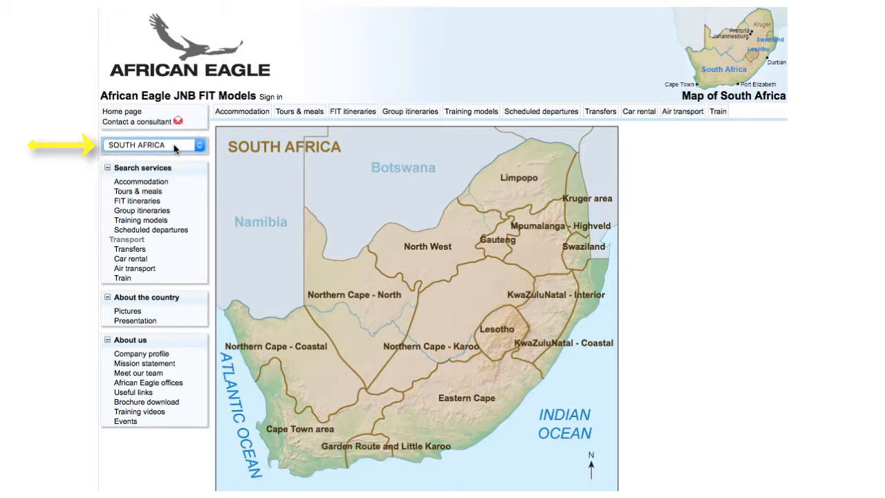
pyautogui.click(164, 184)
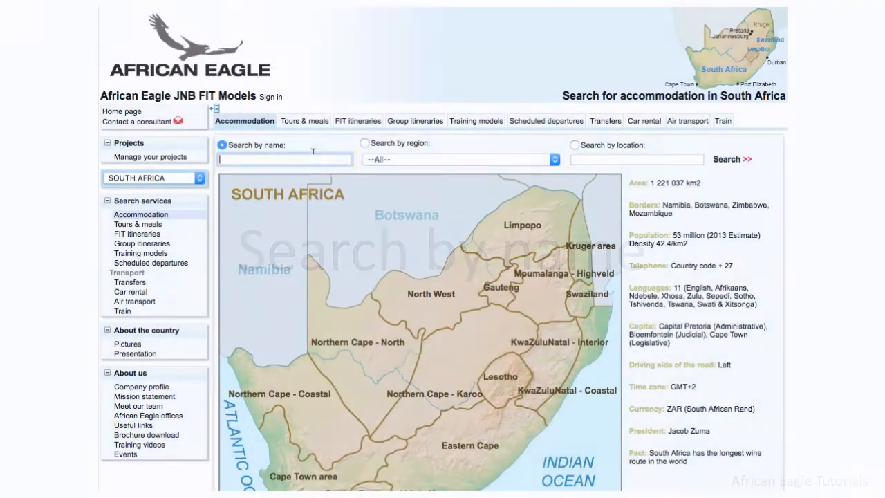
# - Search accommodation by name for "capet" and choose The Capetonian Hotel from the suggestions
pyautogui.click(314, 159)
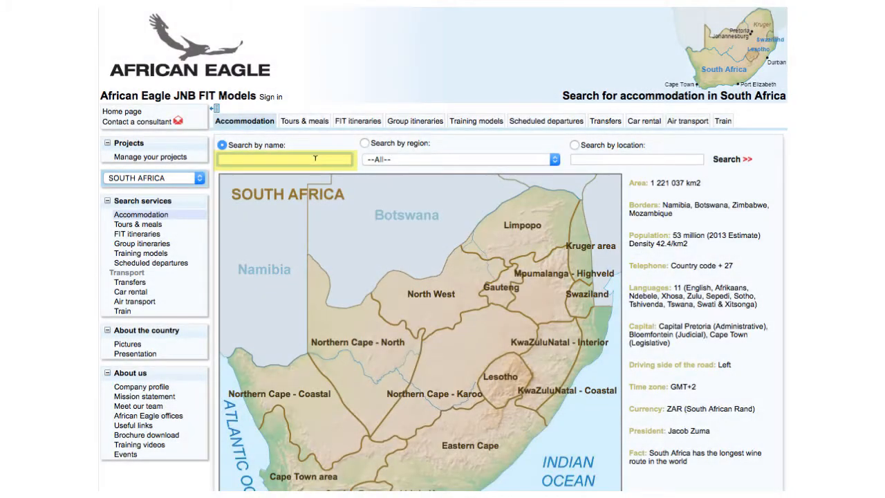
pyautogui.write('cap')
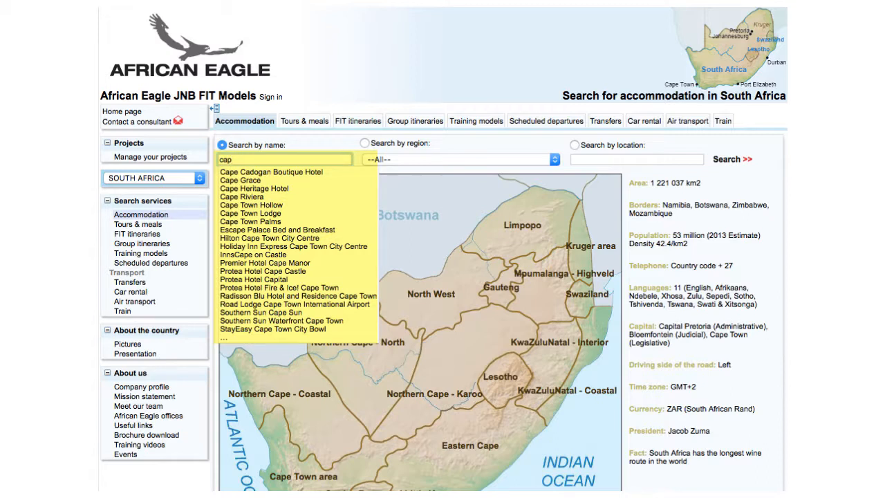
pyautogui.write('e')
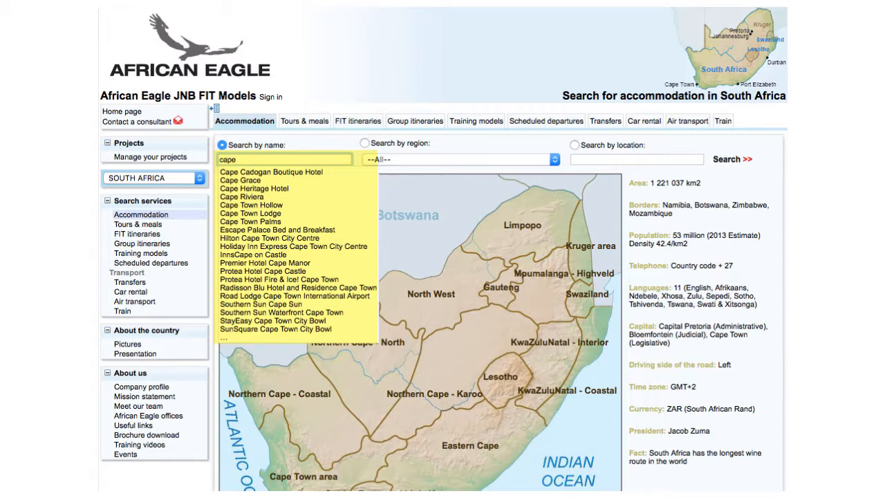
pyautogui.write('t')
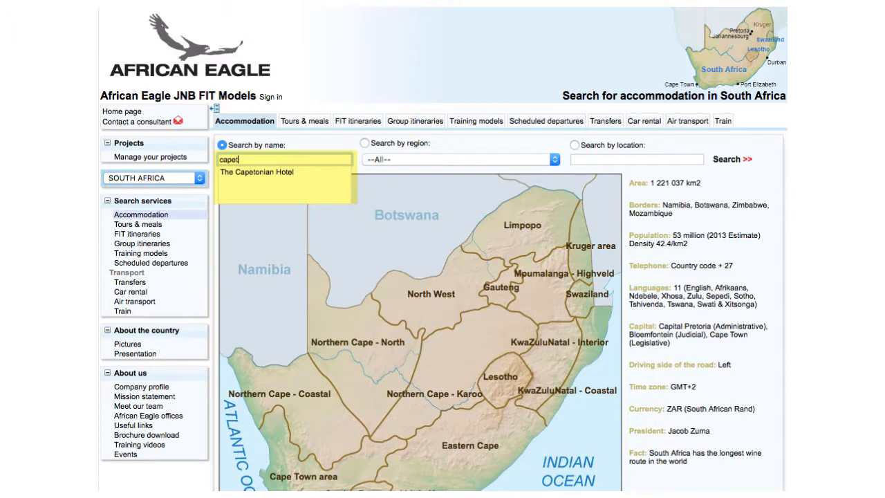
pyautogui.click(255, 174)
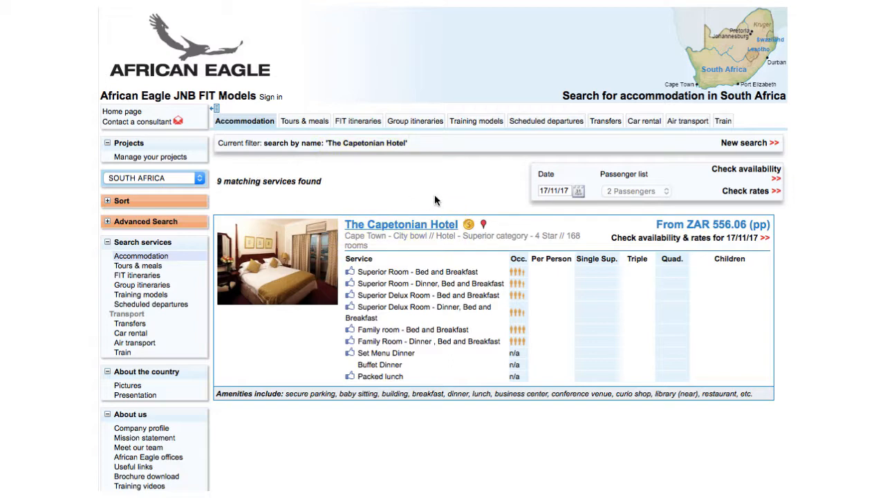
# - Start a new accommodation search and search by name for "zulu ny"
pyautogui.click(753, 143)
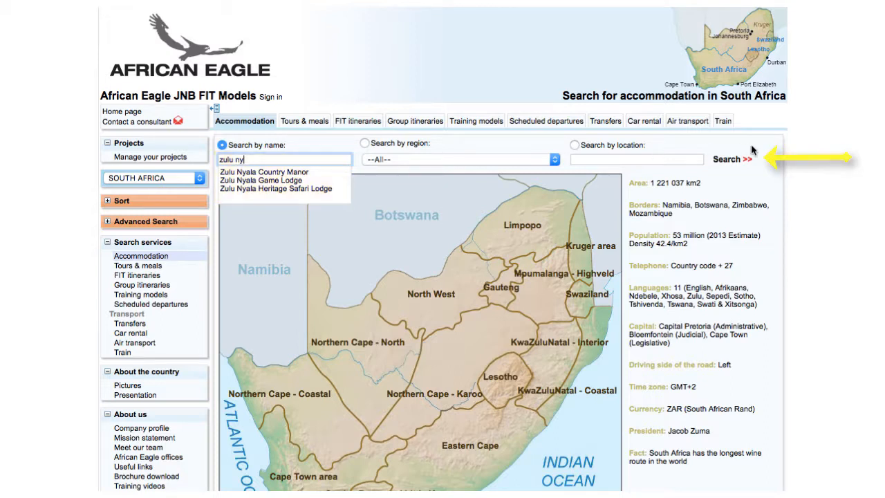
pyautogui.click(731, 166)
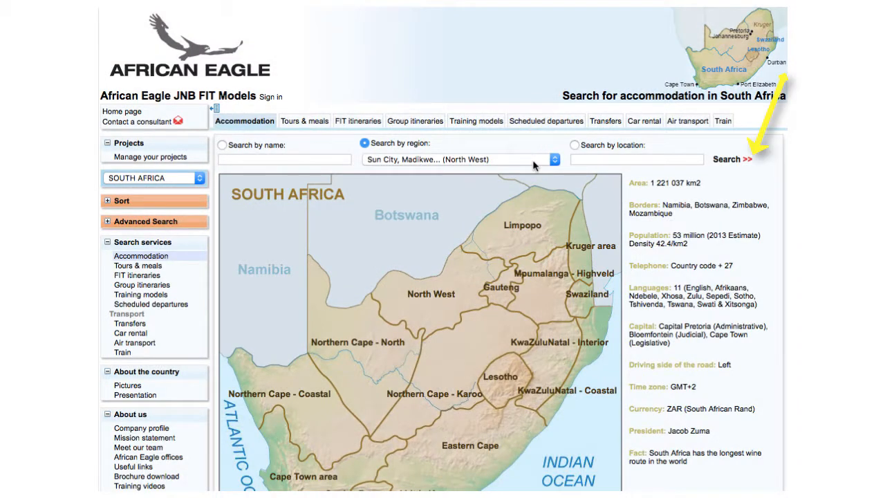
# - Search accommodation in the Sun City, Madikwe... (North West) region and display all matching services
pyautogui.click(533, 165)
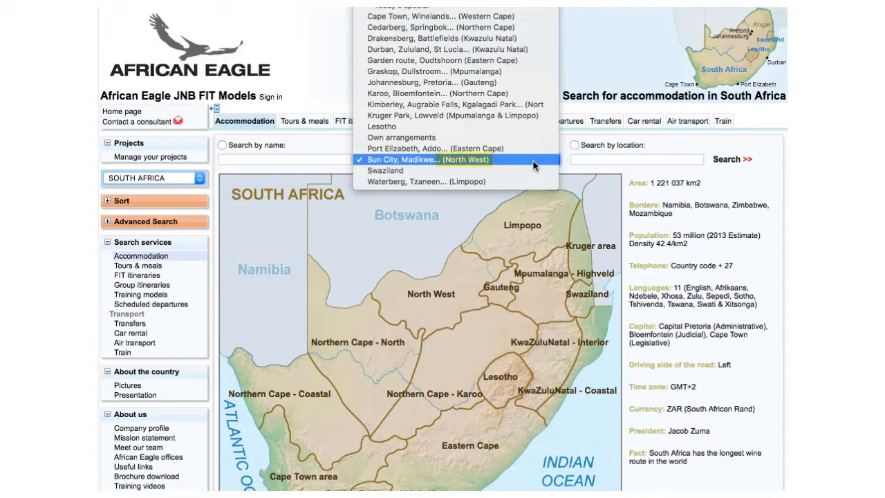
pyautogui.click(533, 162)
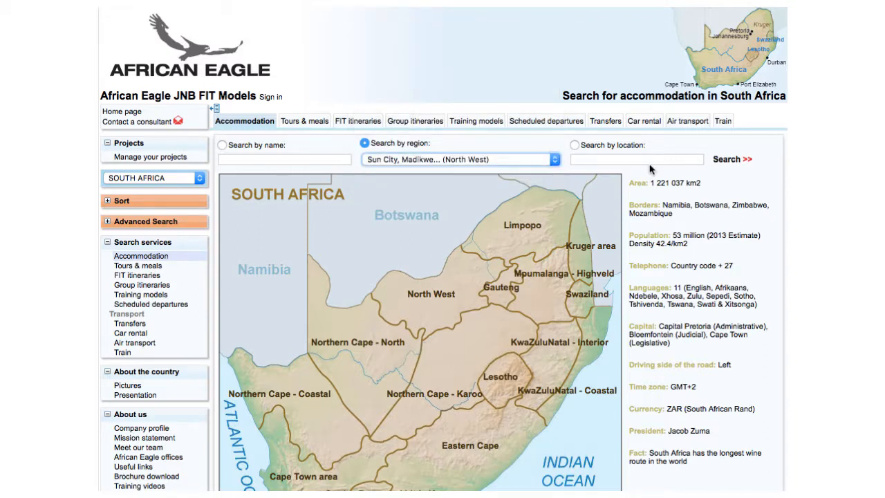
pyautogui.click(430, 297)
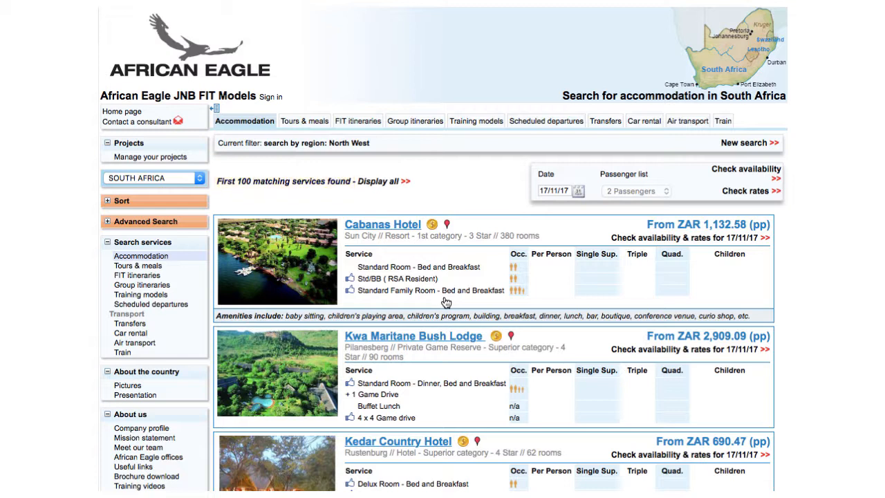
pyautogui.click(384, 182)
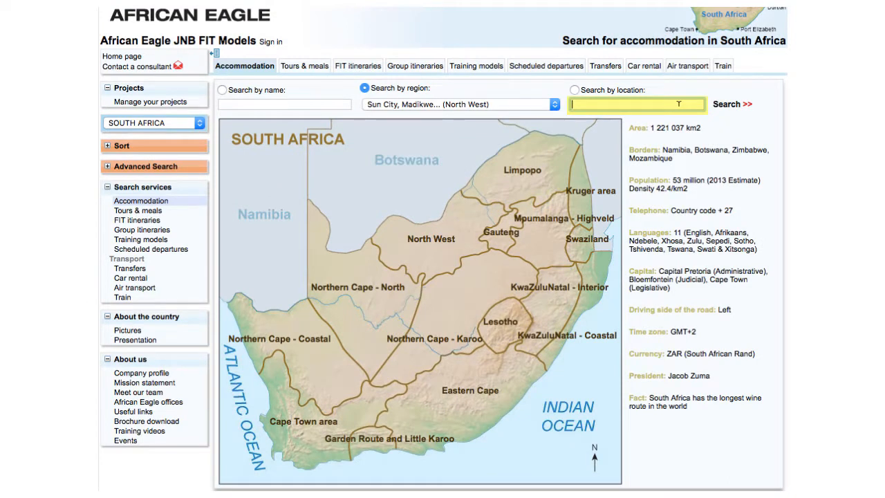
# - Search accommodation by location for "fra" and choose Franschhoek from the suggestions
pyautogui.write('fra')
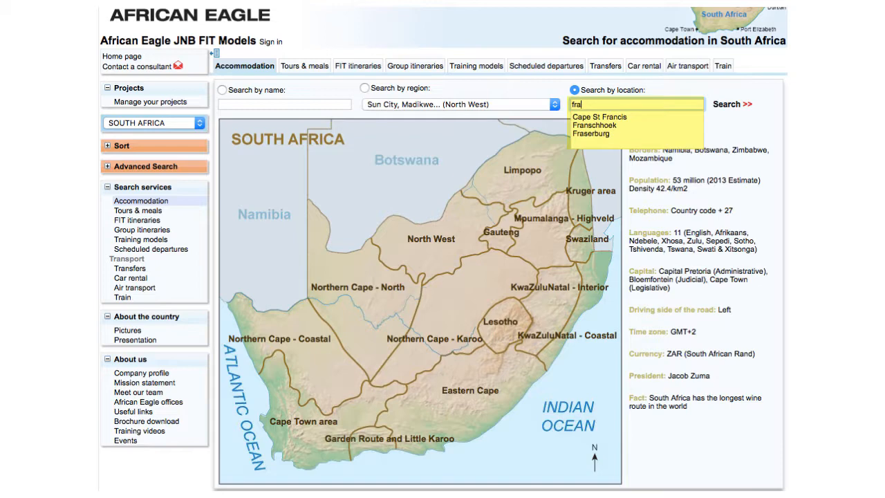
pyautogui.click(596, 125)
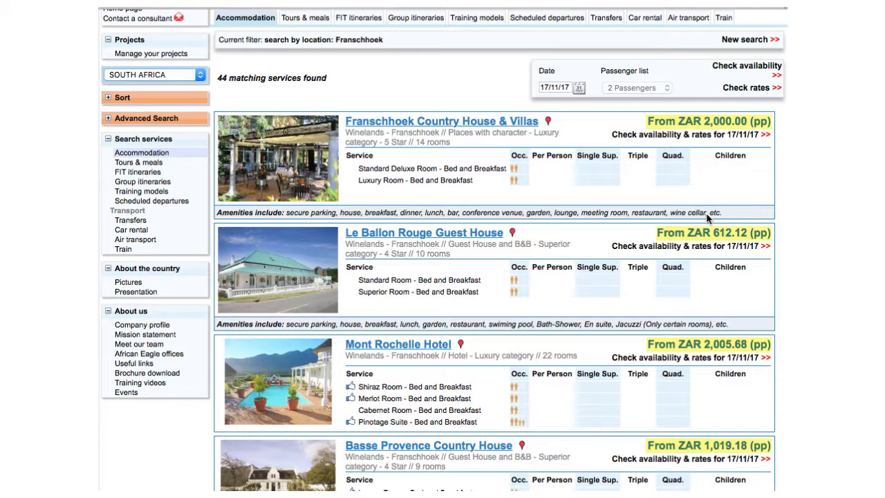
# - Examine the starting rates in the Franschhoek list and the maximum occupancy of the Mont Rochelle Hotel rooms
pyautogui.moveTo(649, 127)
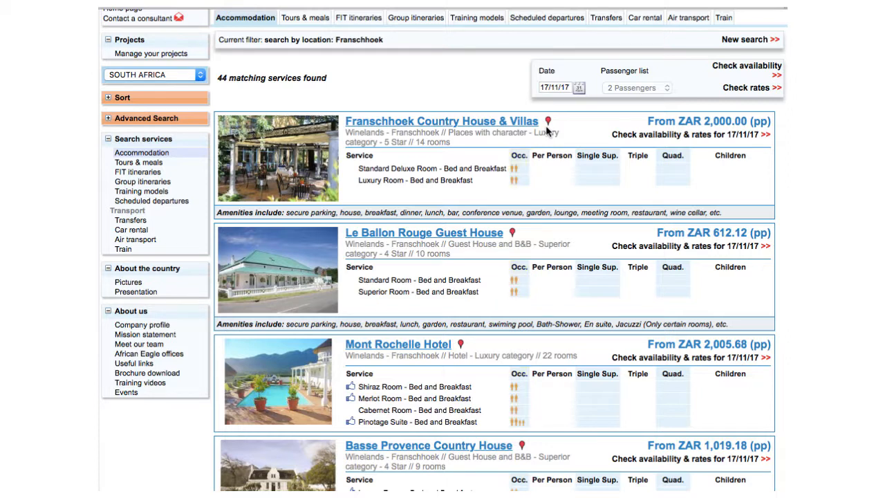
pyautogui.moveTo(515, 391)
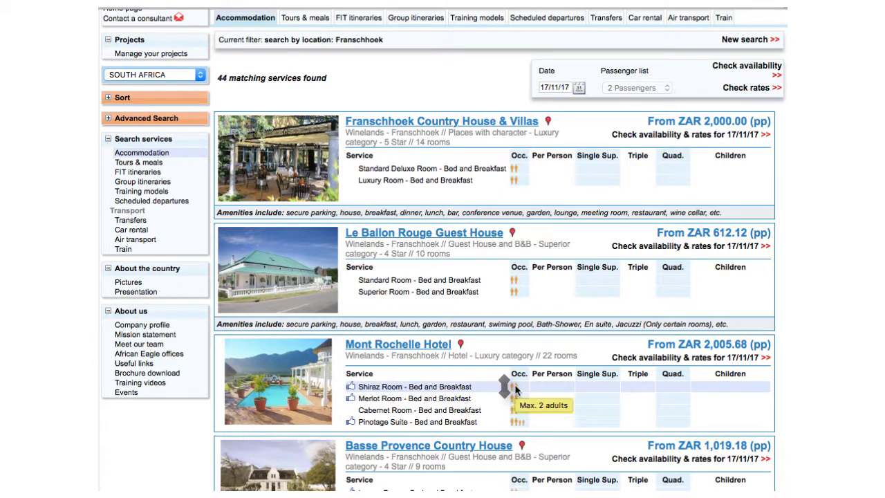
pyautogui.moveTo(518, 425)
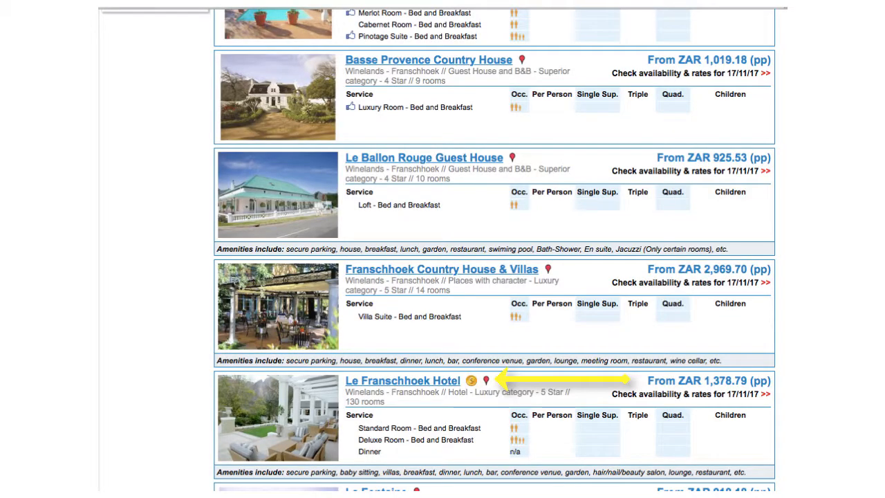
# - View the map location of Le Franschhoek Hotel and close the map window
pyautogui.click(487, 382)
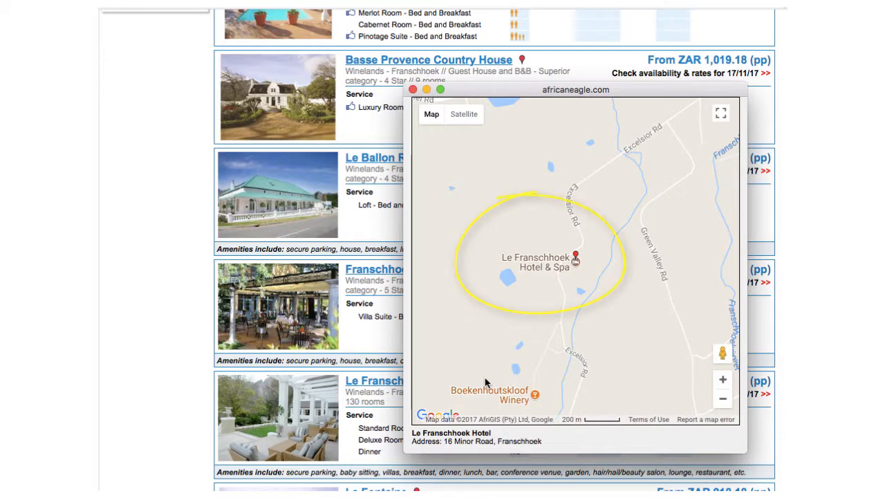
pyautogui.click(412, 89)
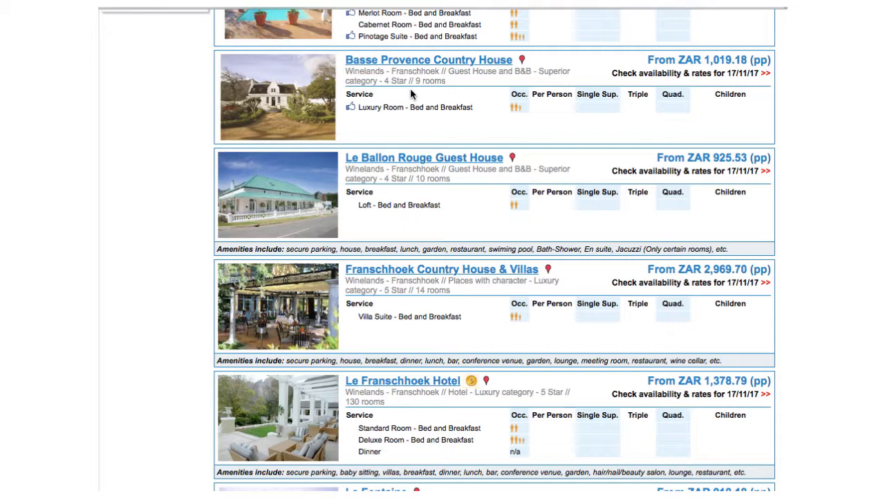
pyautogui.scroll(2, 410, 88)
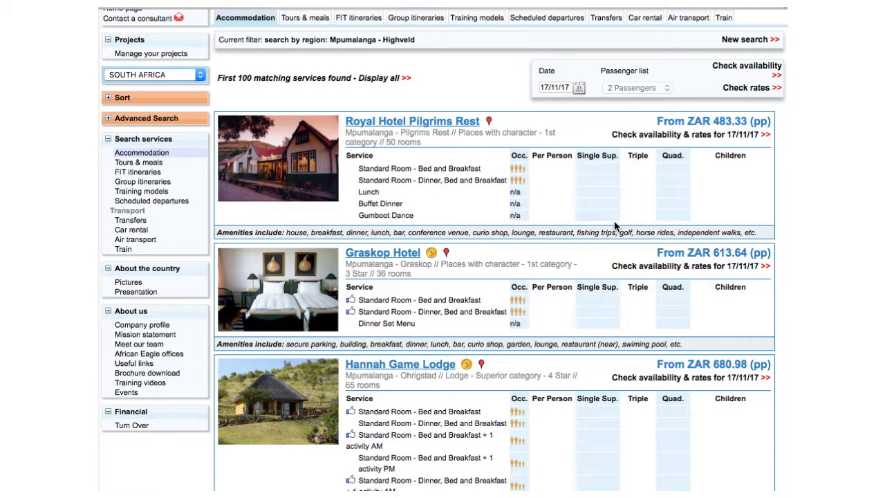
# - Set the date to 10/08/18 and check availability and rates for the listed Mpumalanga - Highveld accommodation
pyautogui.click(546, 87)
pyautogui.write('10')
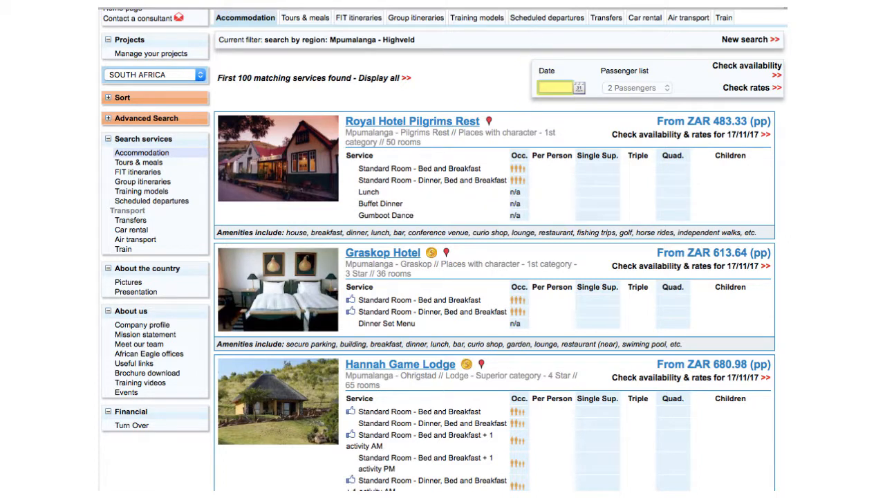
pyautogui.write('/08/18')
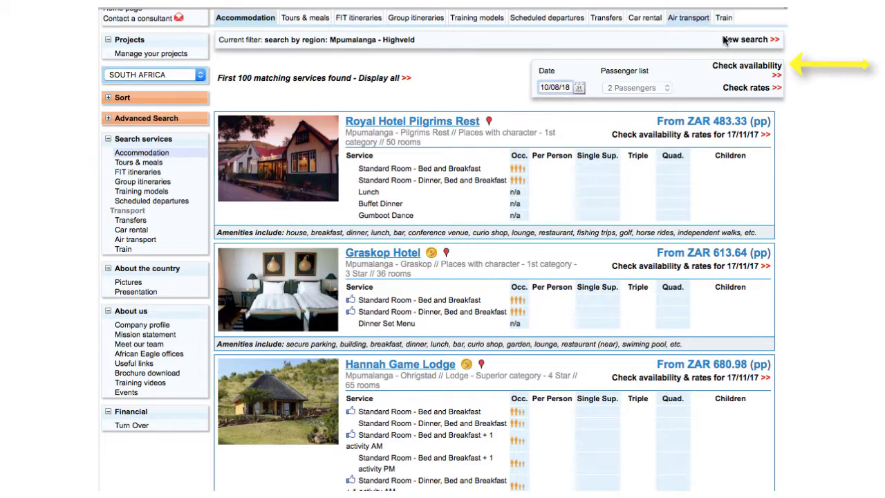
pyautogui.click(743, 67)
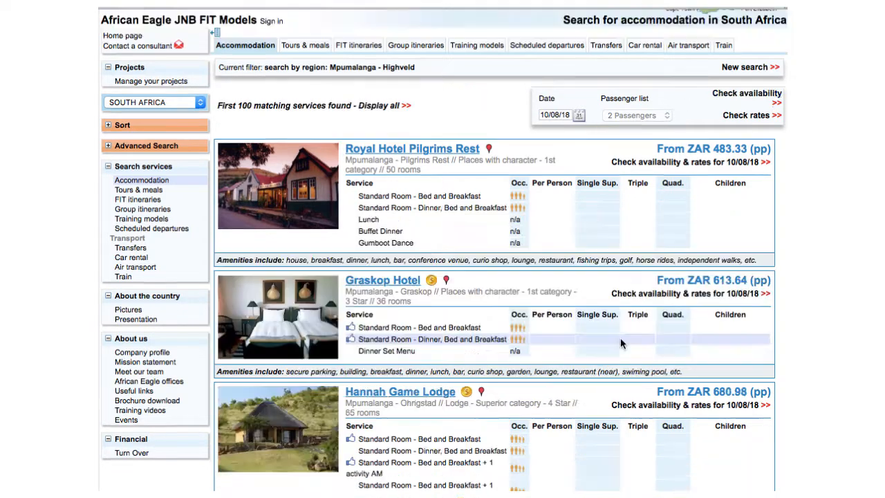
pyautogui.click(738, 117)
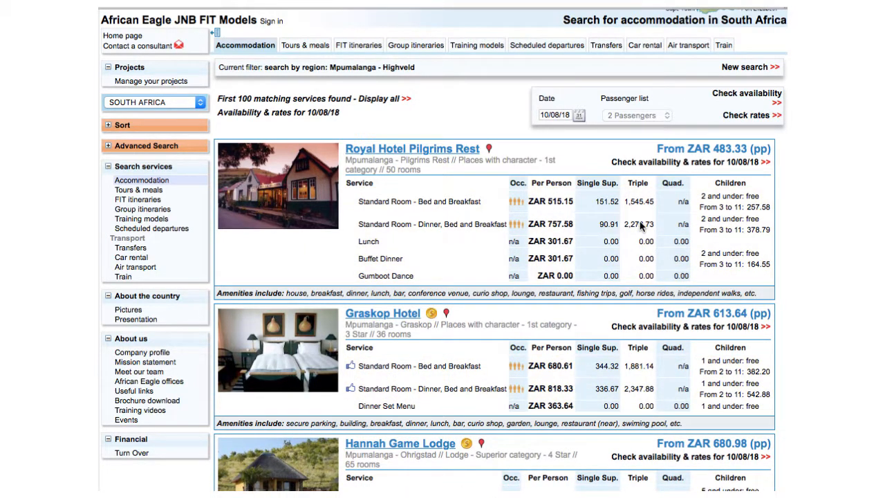
pyautogui.click(733, 96)
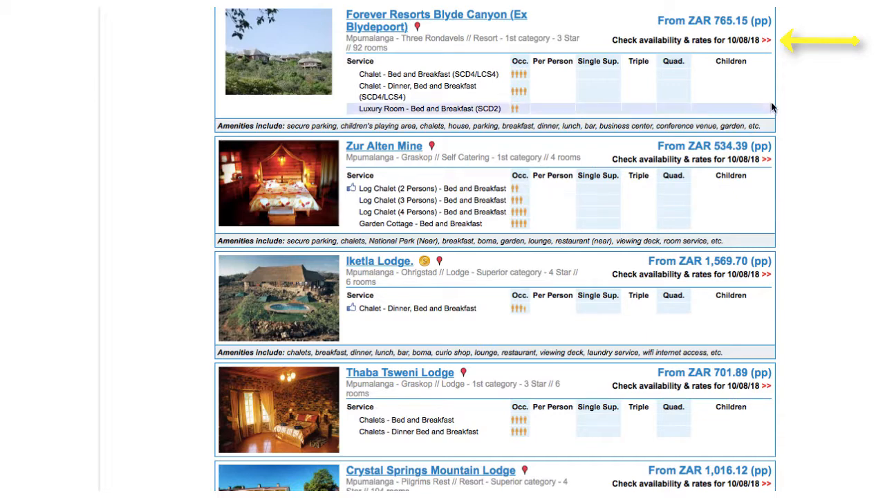
# - Check availability and rates for 10/08/18 at Forever Resorts Blyde Canyon and Iketla Lodge individually
pyautogui.click(739, 47)
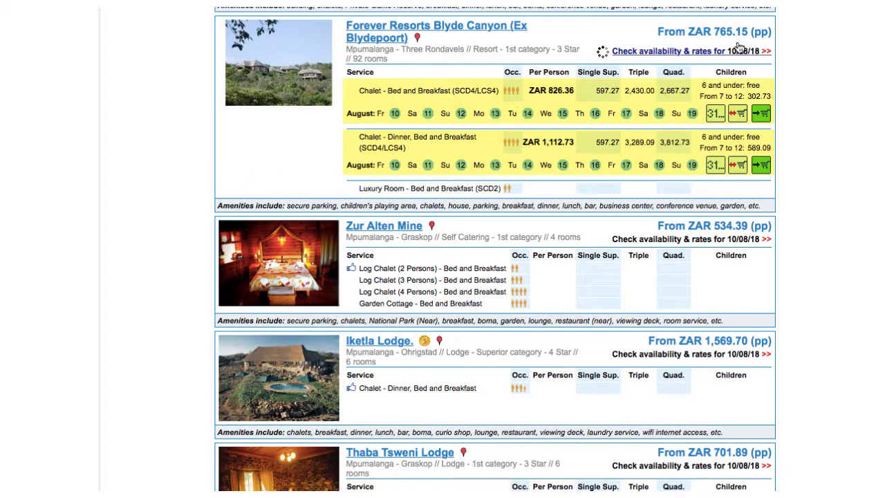
pyautogui.click(686, 386)
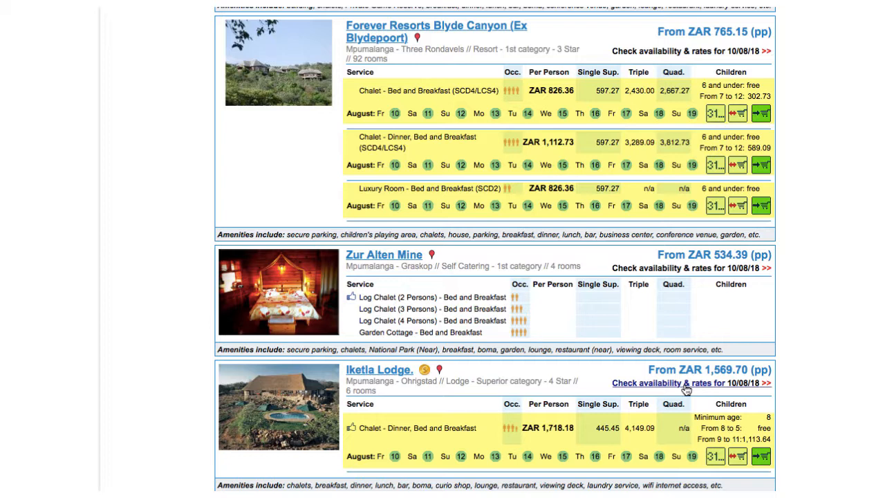
pyautogui.scroll(-1, 686, 231)
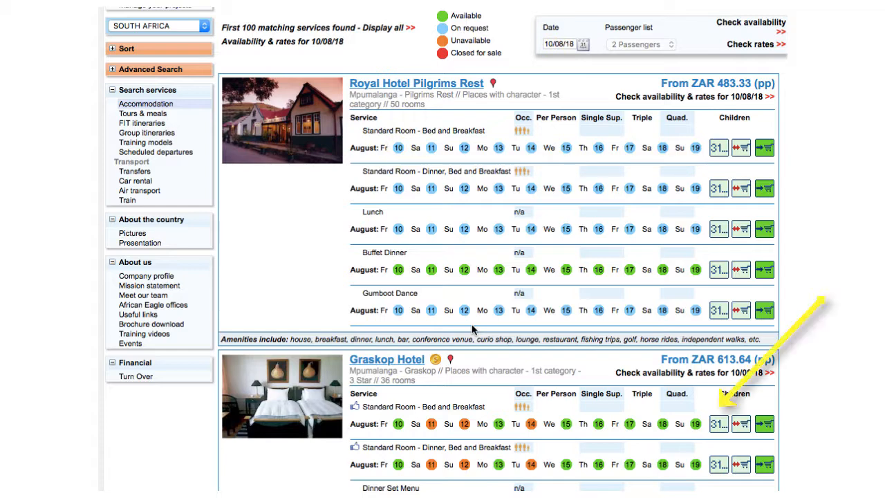
# - Open the availability calendar for Graskop Hotel's Standard Room - Bed and Breakfast
pyautogui.click(719, 424)
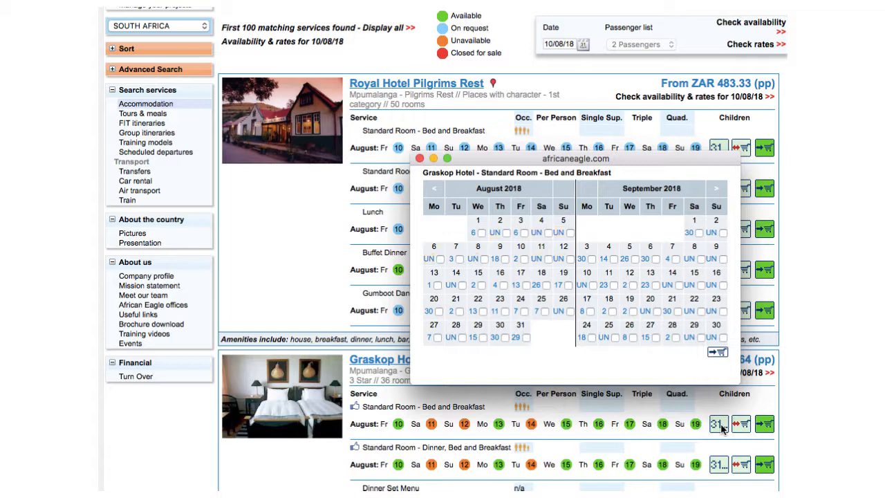
pyautogui.click(717, 148)
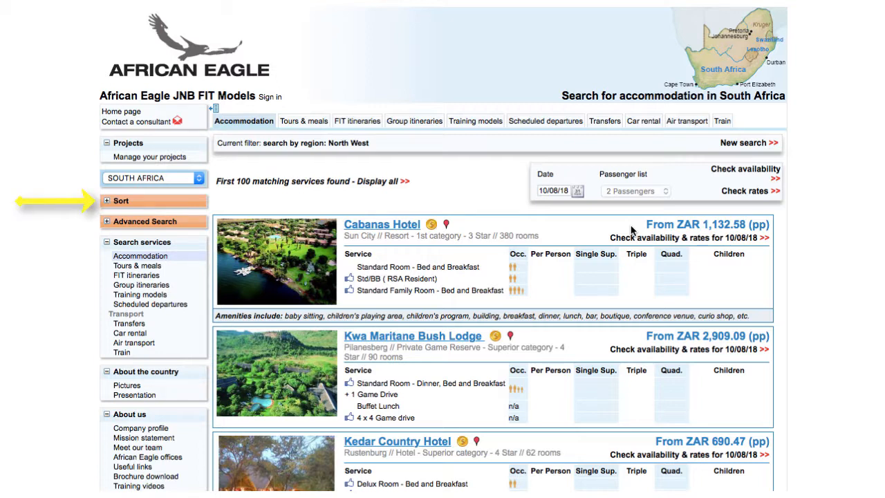
# - Sort the North West accommodation alphabetically, and re-sort it by best rate
pyautogui.click(106, 202)
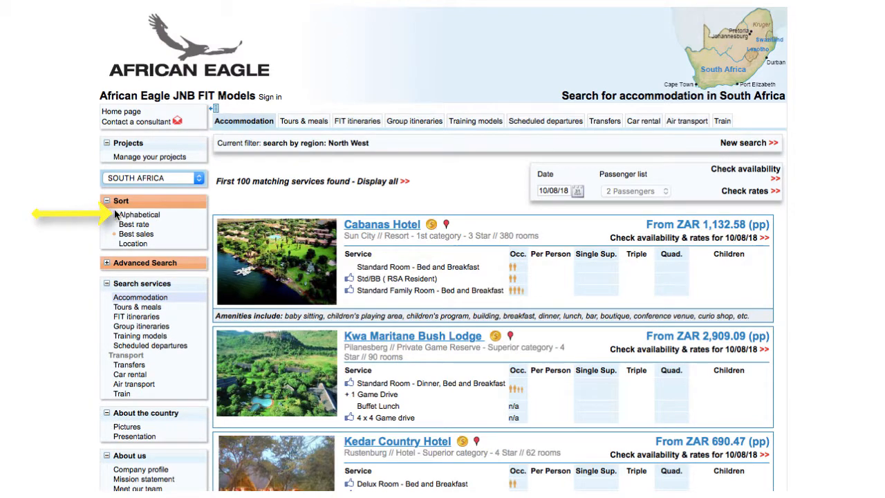
pyautogui.click(128, 218)
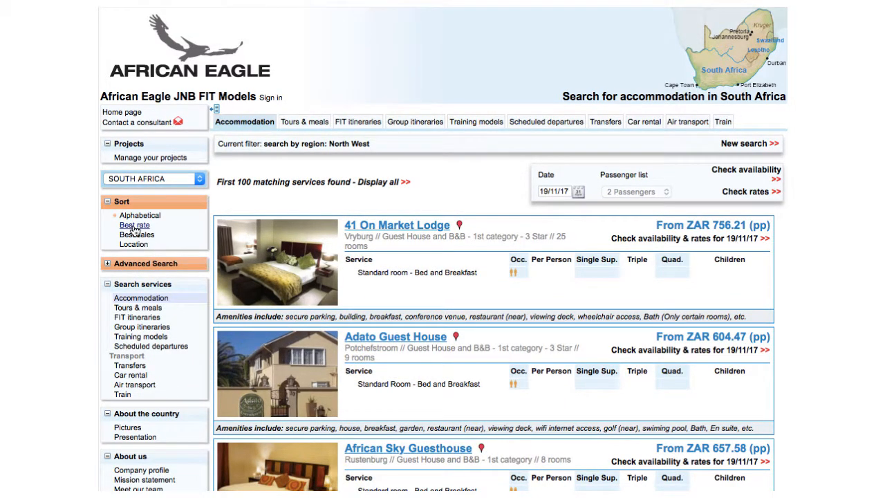
pyautogui.click(134, 226)
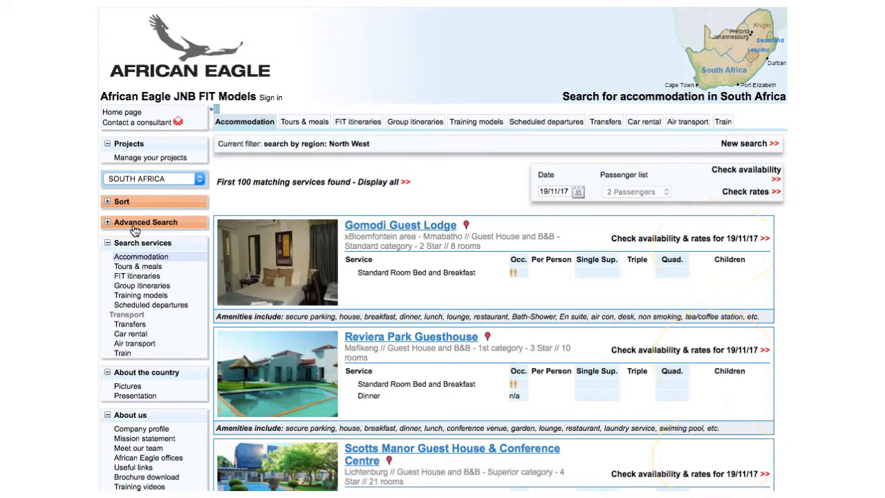
# - Sort the North West accommodation by location
pyautogui.scroll(-15, 135, 231)
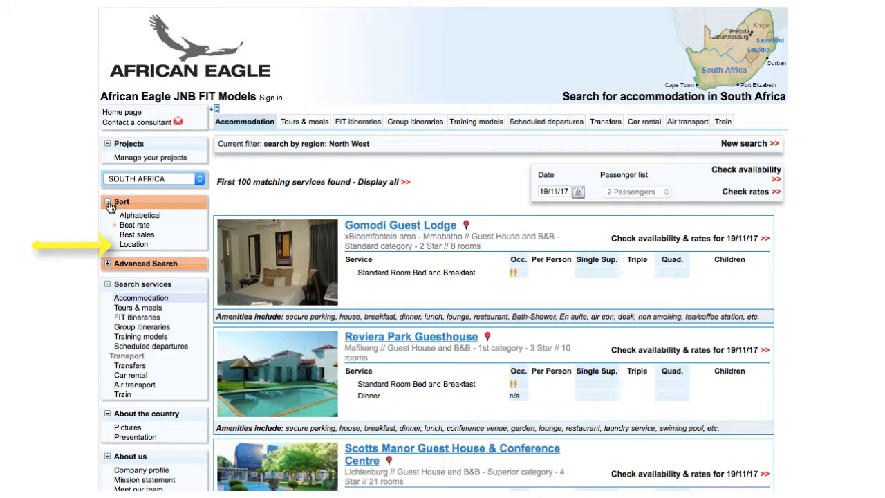
pyautogui.click(134, 245)
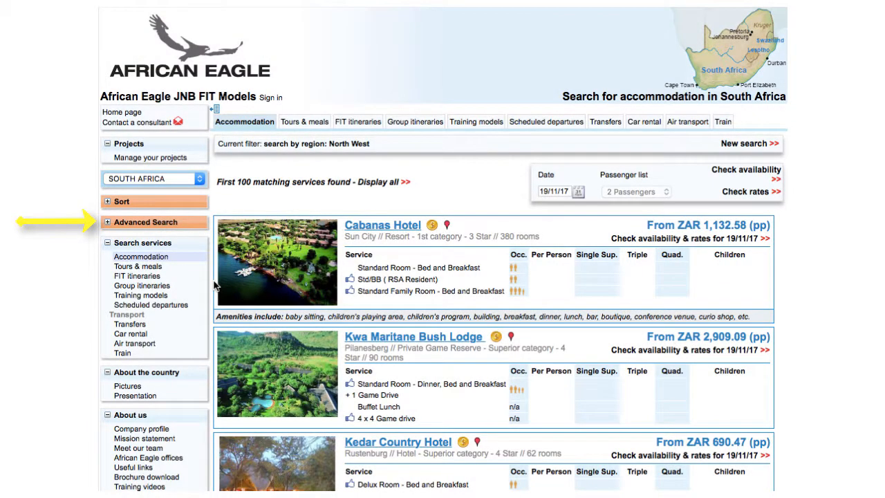
# - Limit the North West results to accommodation with online availability only, and check availability for 19/11/17
pyautogui.click(109, 224)
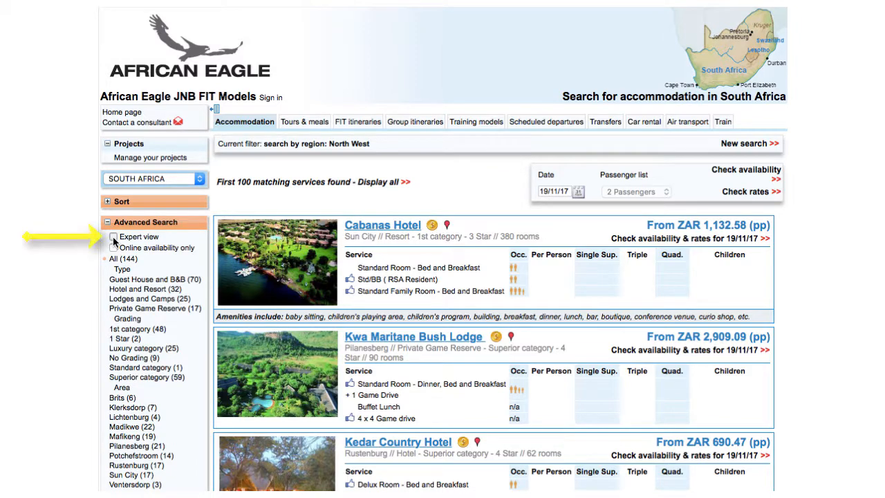
pyautogui.click(113, 238)
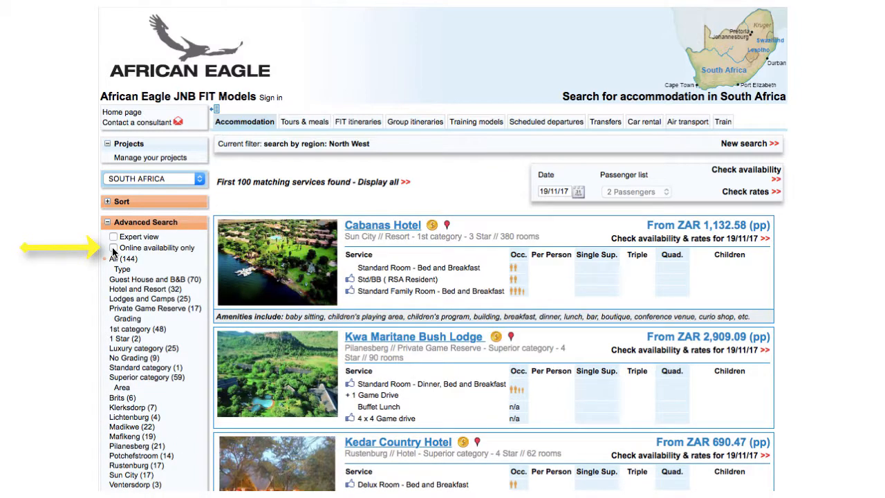
pyautogui.click(113, 248)
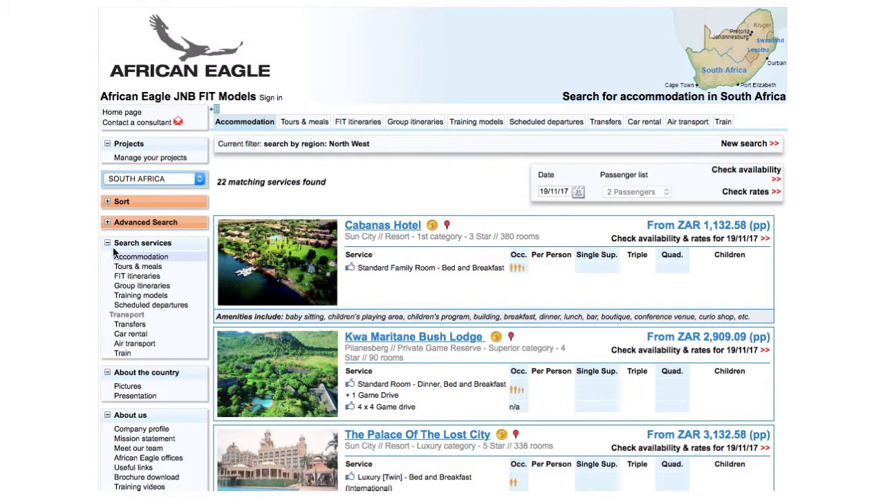
pyautogui.click(738, 170)
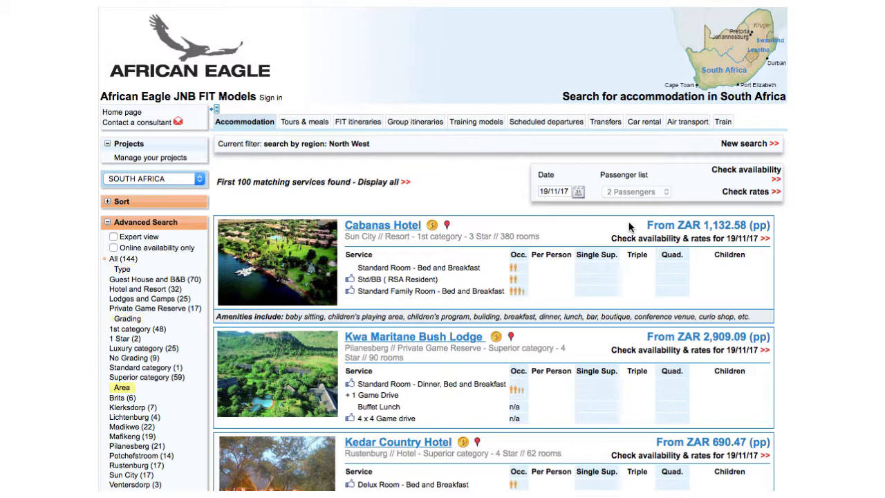
# - Filter the North West accommodation in turn by the type Private Game Reserve, the grading 1st category and the area Pilanesberg
pyautogui.click(183, 310)
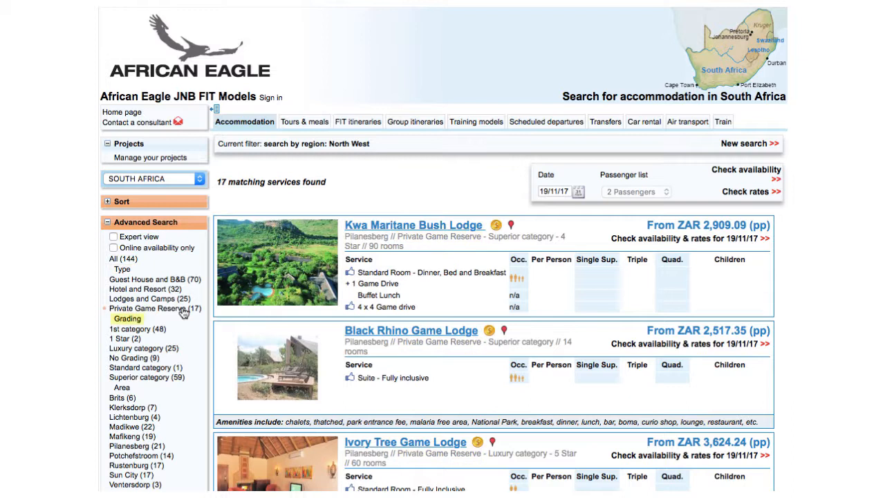
pyautogui.click(156, 329)
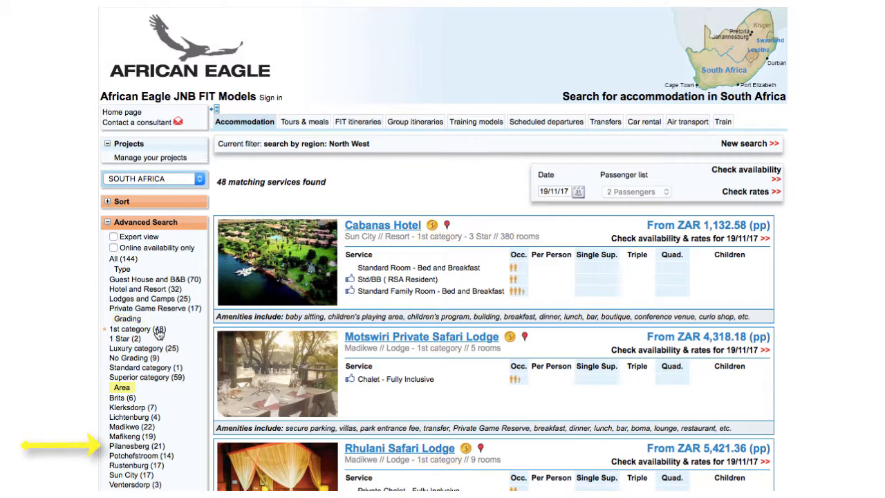
pyautogui.click(138, 446)
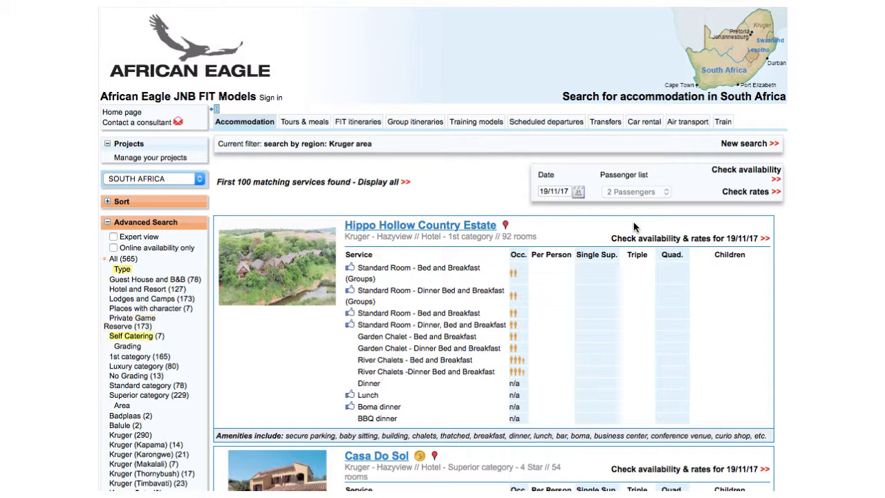
# - Filter the Kruger area accommodation by type in turn, from Guest House and B&B through Hotel and Resort, Places with character and Private Game Reserve to Self Catering
pyautogui.click(156, 279)
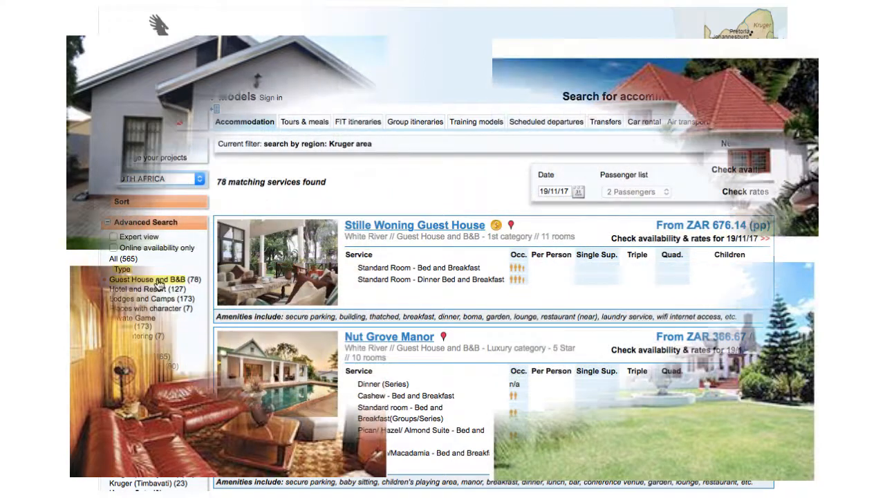
pyautogui.click(142, 289)
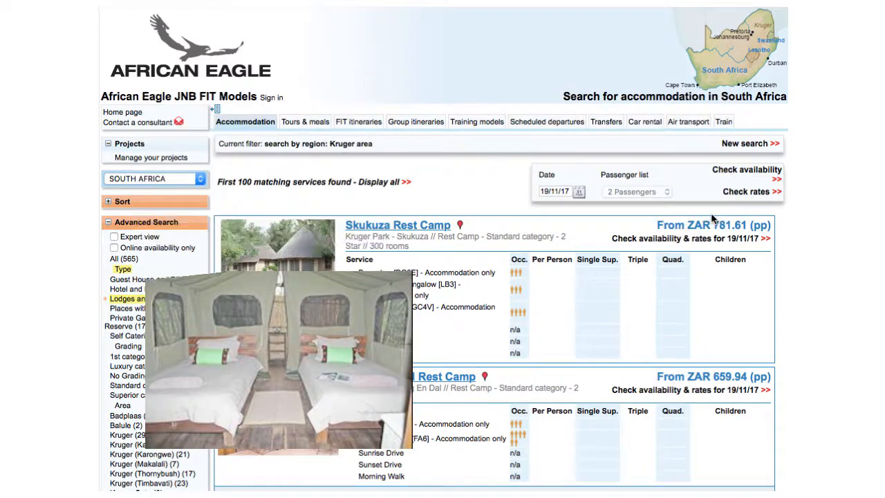
pyautogui.click(176, 311)
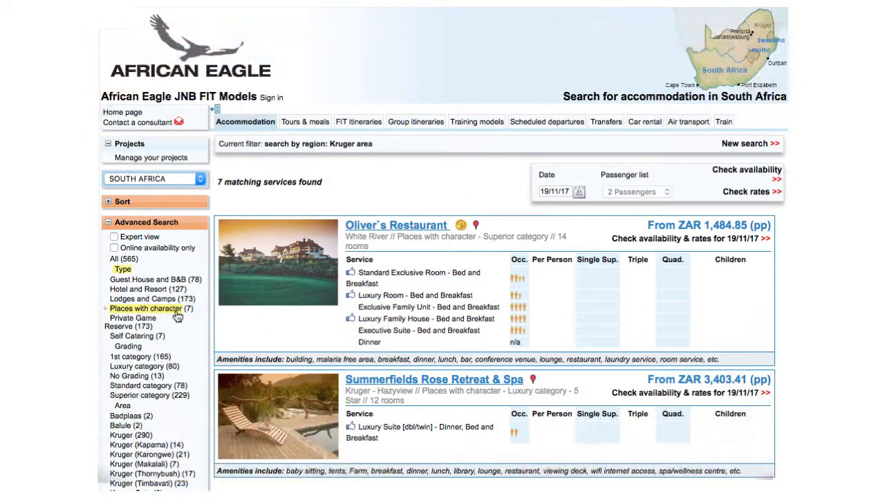
pyautogui.click(131, 321)
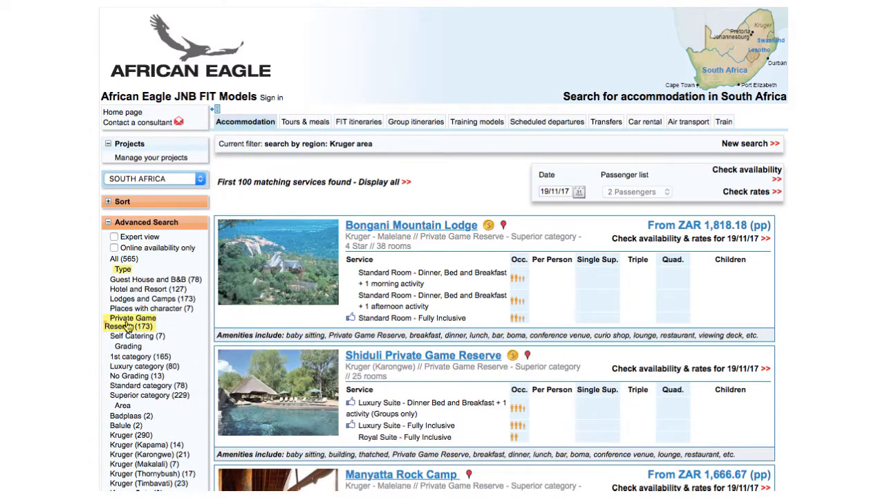
pyautogui.click(128, 338)
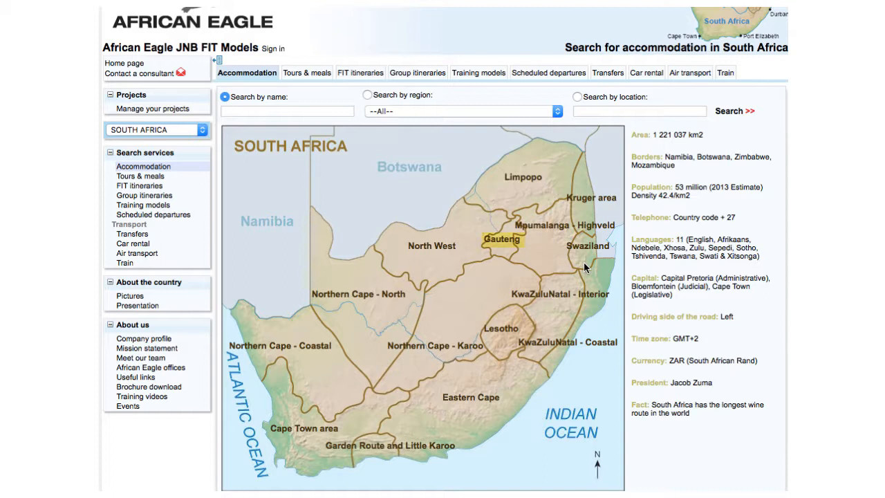
# - Open the accommodation listing for the Gauteng region and examine the city and suburb given for each property
pyautogui.click(501, 242)
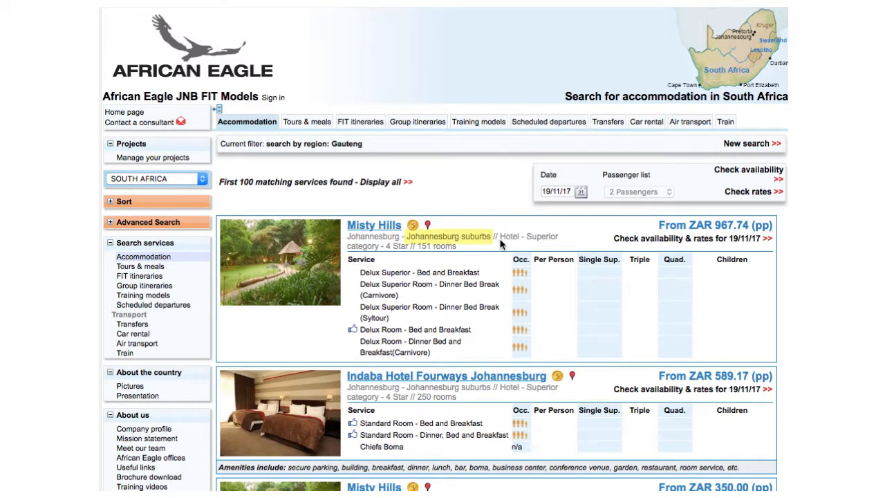
pyautogui.scroll(-5, 501, 242)
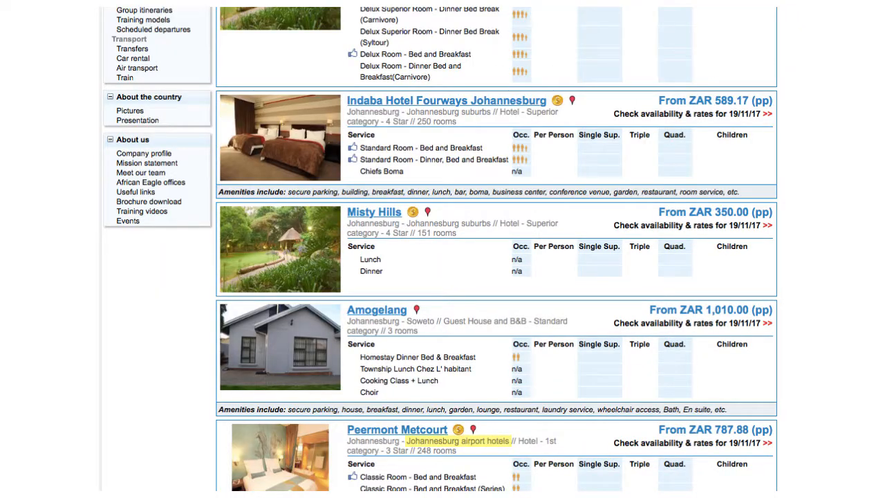
pyautogui.scroll(-2, 496, 249)
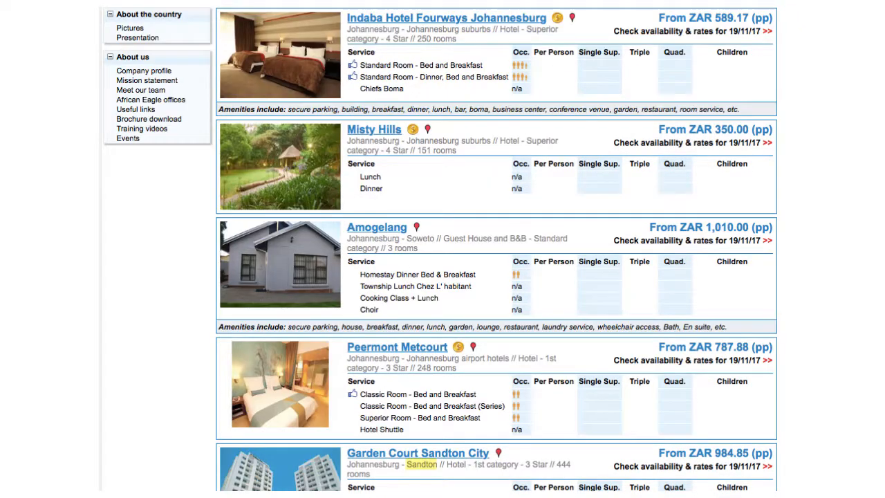
pyautogui.scroll(-3, 496, 248)
pyautogui.scroll(-7, 496, 249)
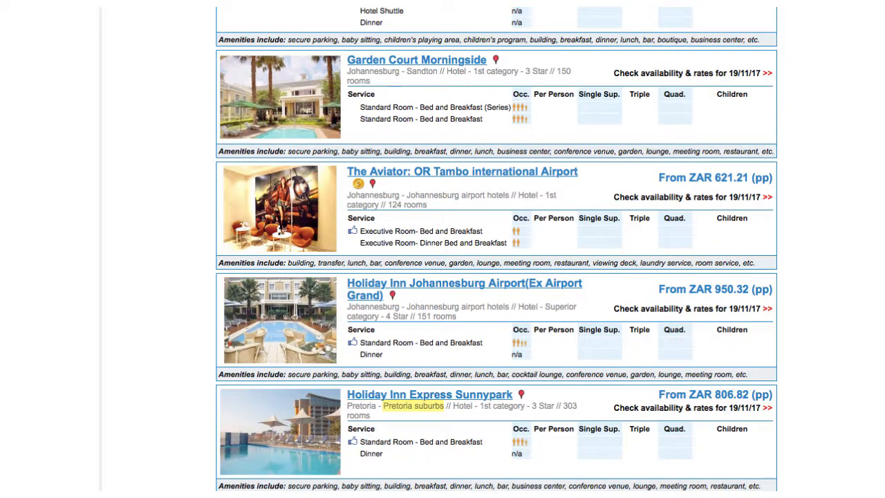
pyautogui.scroll(-7, 496, 249)
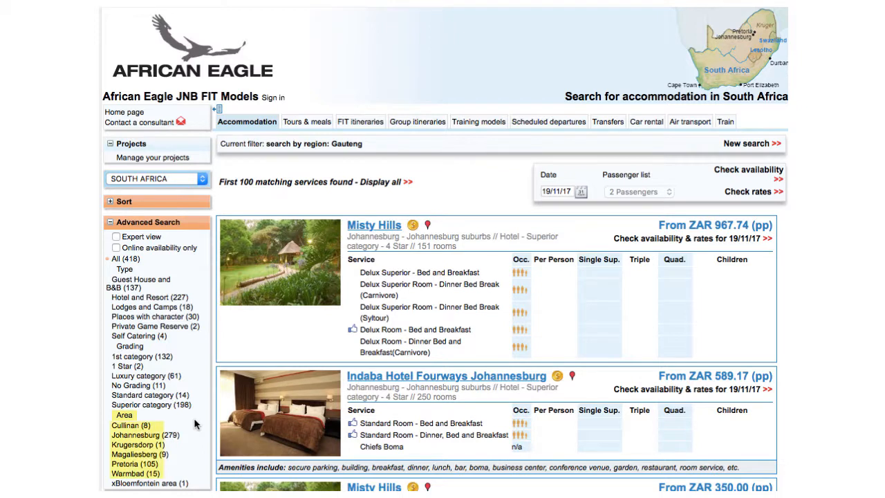
# - Filter the Gauteng accommodation by the area Pretoria, review the listed properties, and switch the area filter to Warmbad
pyautogui.click(128, 464)
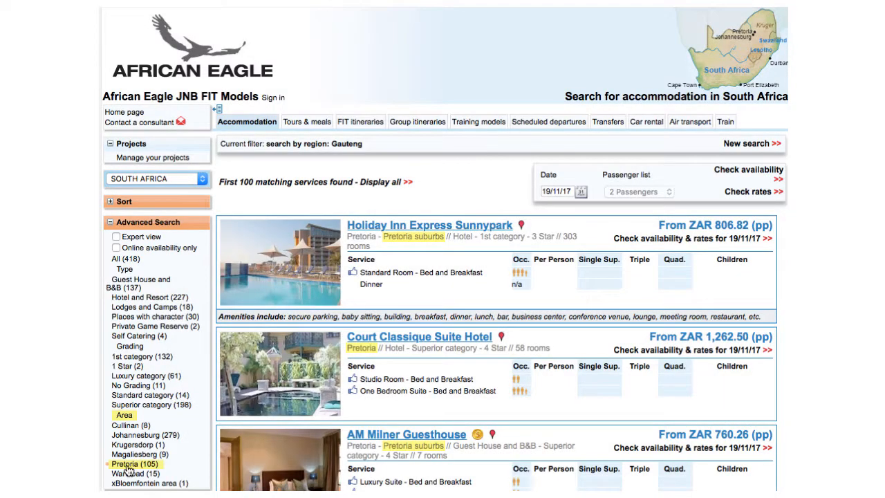
pyautogui.scroll(-3, 128, 469)
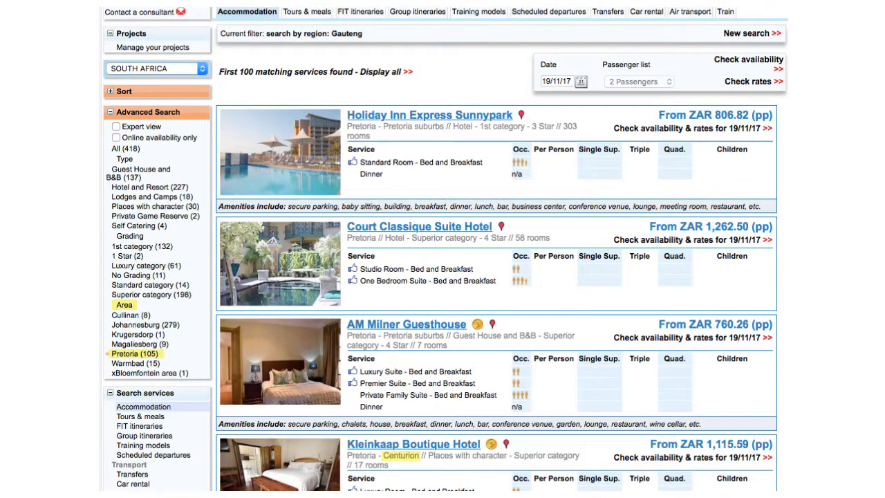
pyautogui.scroll(-2, 134, 353)
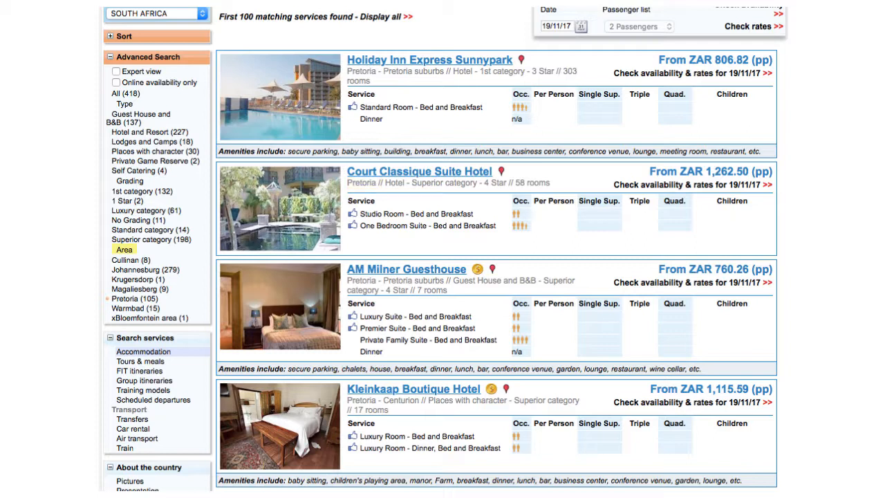
pyautogui.click(134, 309)
# - For Mabula Game Lodge's Standard Room - Dinner Bed and Breakfast + 2 activities, mark 2 August, and reduce the selection to 1 August
pyautogui.scroll(-5, 344, 348)
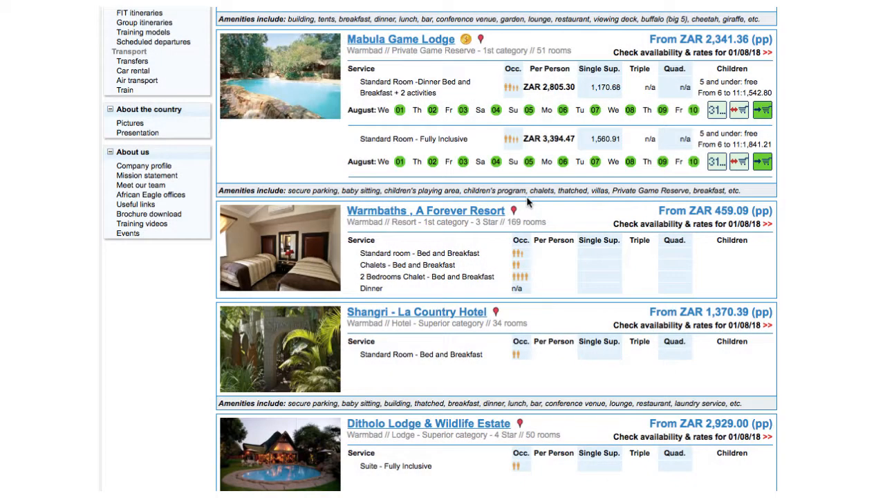
pyautogui.click(435, 111)
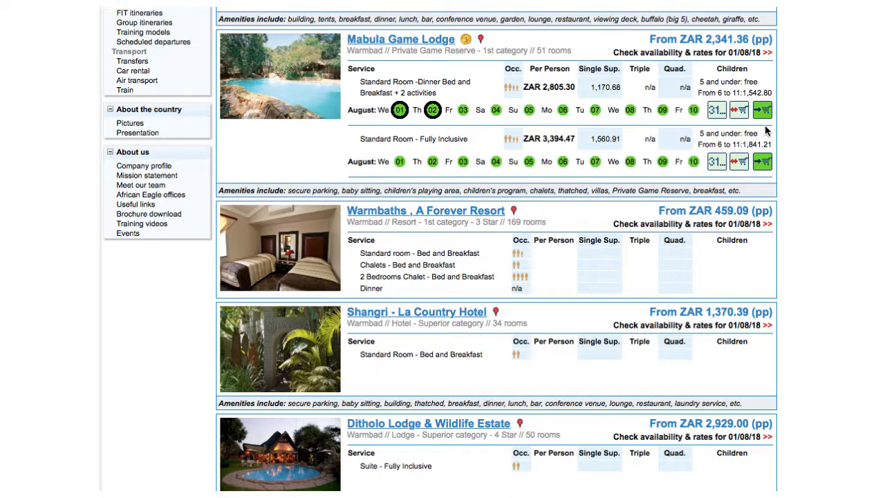
pyautogui.click(399, 112)
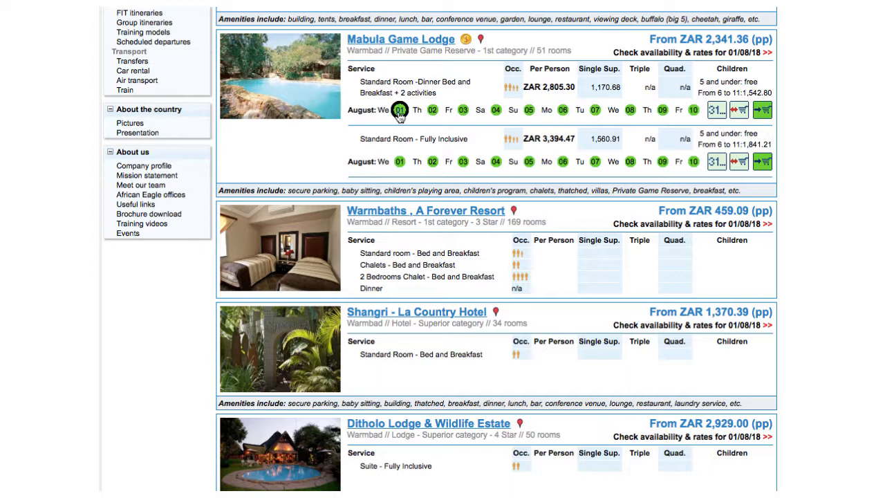